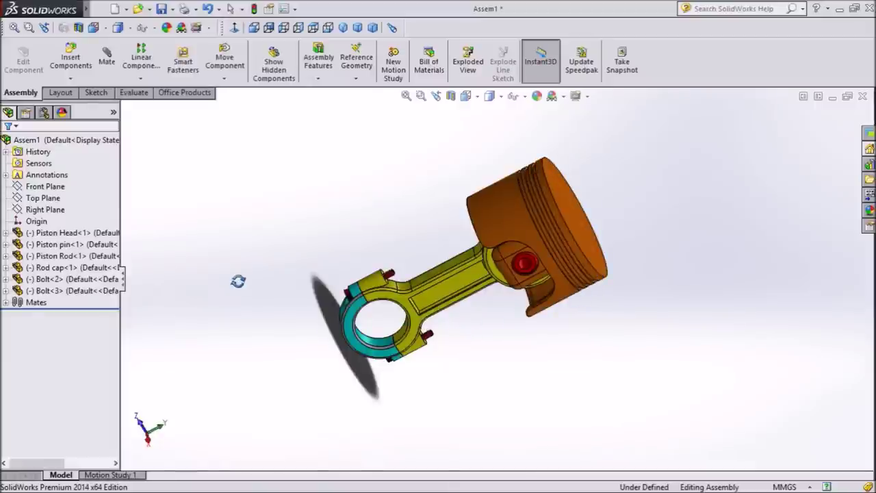
- Start an exploded view and pull Bolt-2 and Bolt-3 out as the first explode step
left_click(465, 65)
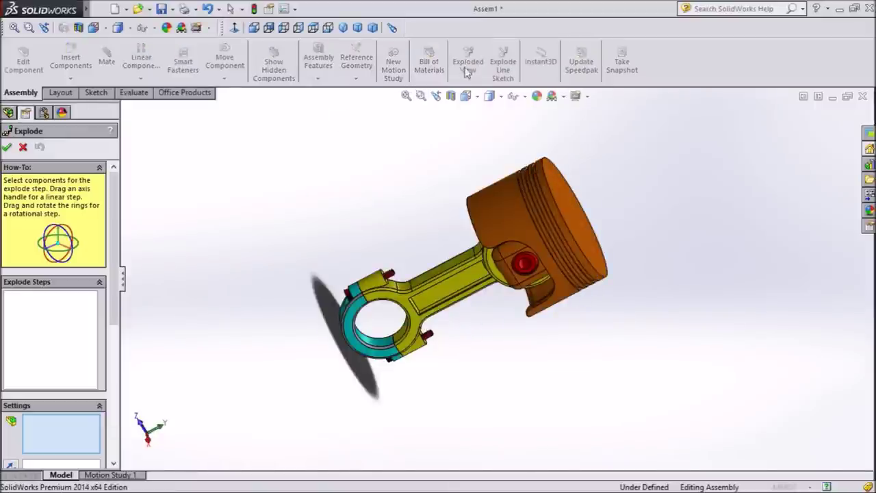
left_click(389, 275)
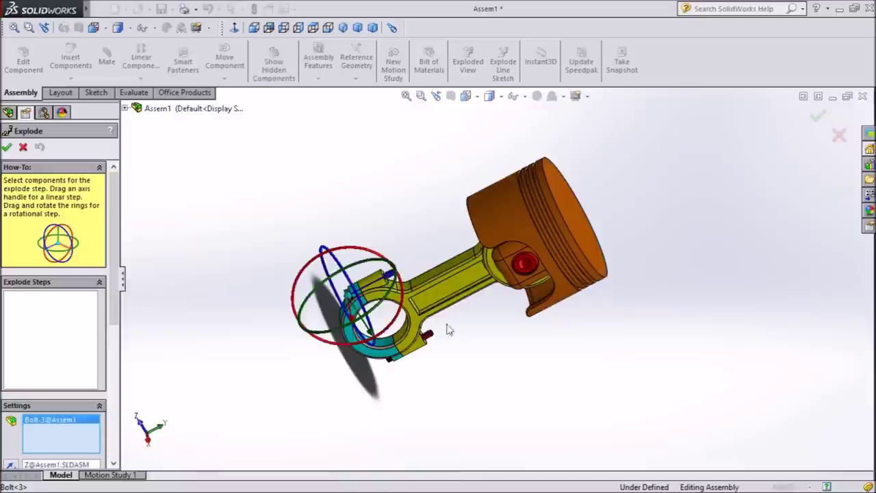
left_click(429, 335)
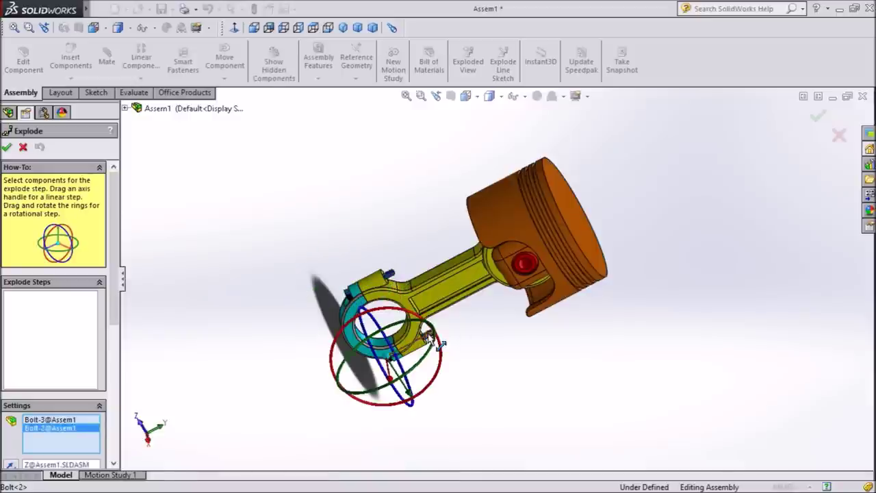
left_click_drag(441, 345, 279, 435)
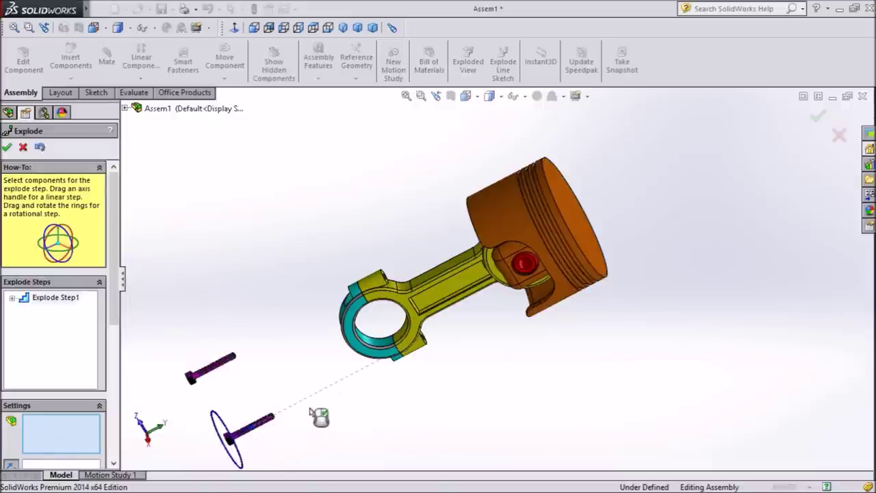
- Pull the rod cap away from the connecting rod as the second explode step
left_click(372, 351)
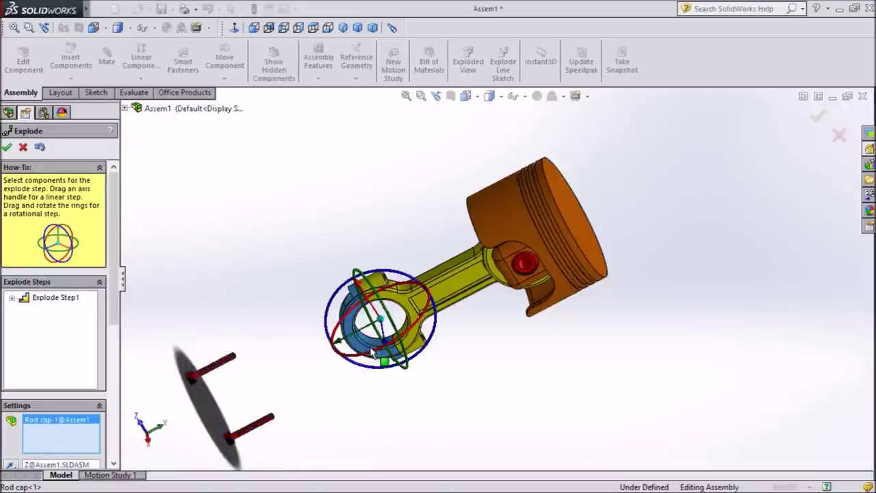
left_click_drag(340, 346, 287, 383)
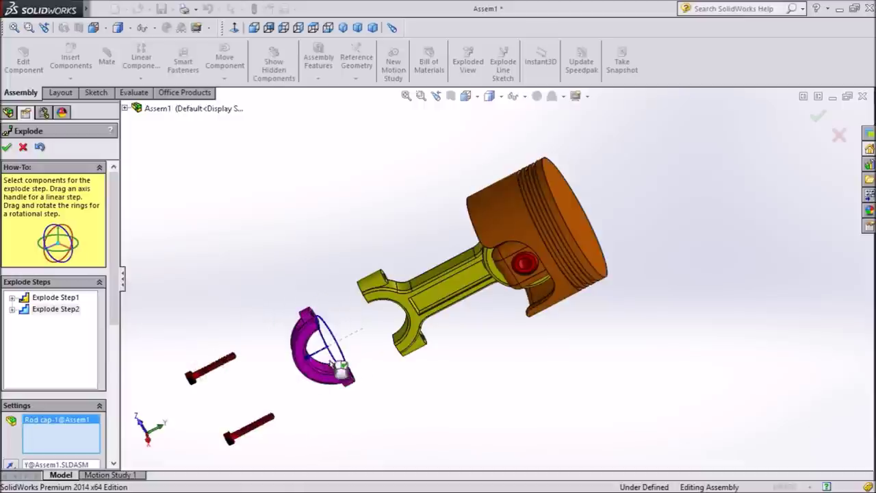
left_click(520, 272)
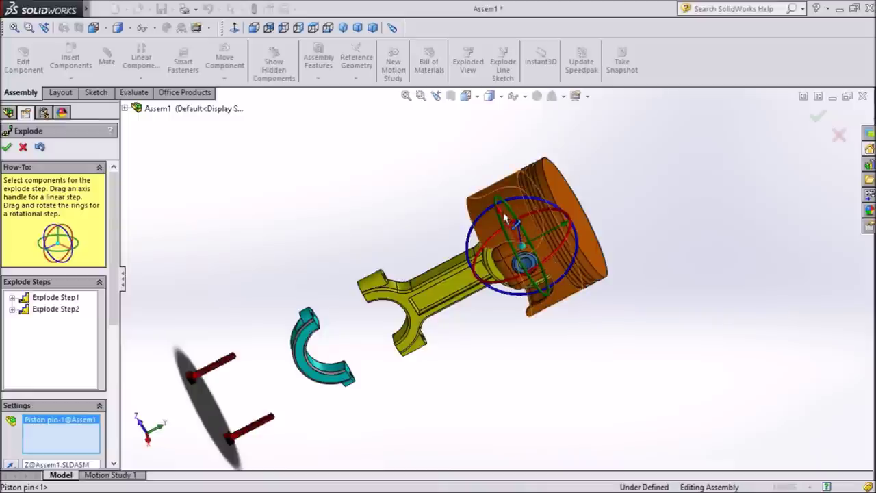
- Explode the piston pin and piston head as steps 3 and 4, then finish the exploded view
mouse_move(405, 186)
middle_mouse_down()
mouse_move(427, 199)
mouse_move(391, 213)
mouse_move(431, 199)
middle_mouse_up()
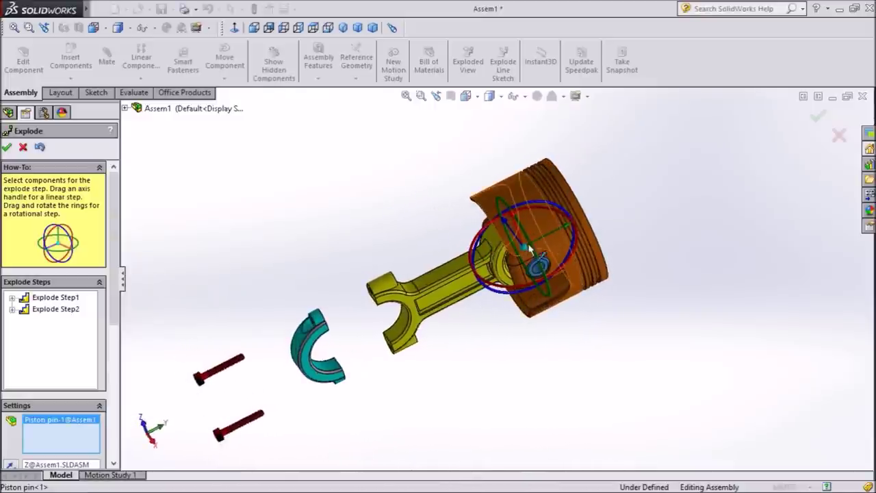
left_click_drag(526, 251, 598, 376)
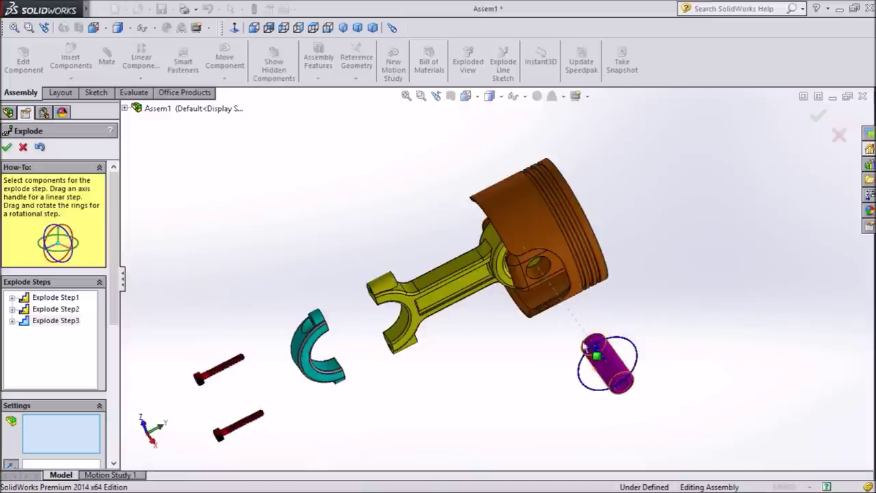
left_click(550, 230)
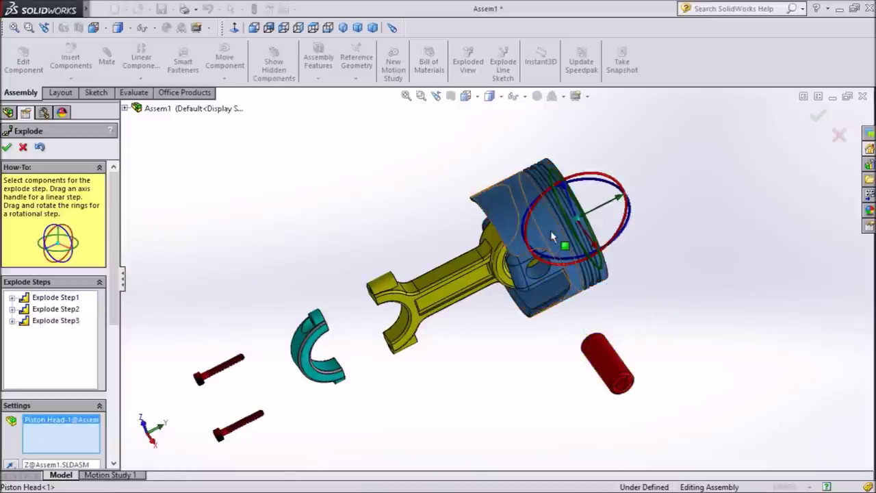
left_click(592, 227)
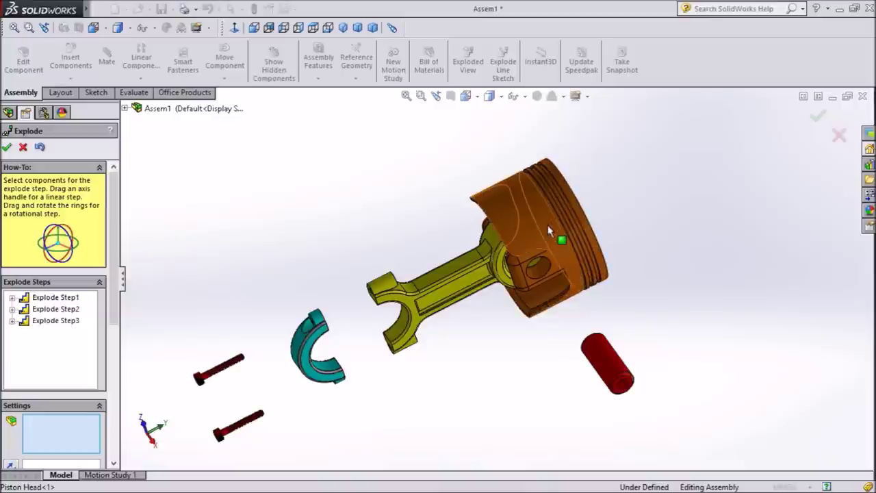
left_click(568, 230)
left_click_drag(608, 213, 725, 162)
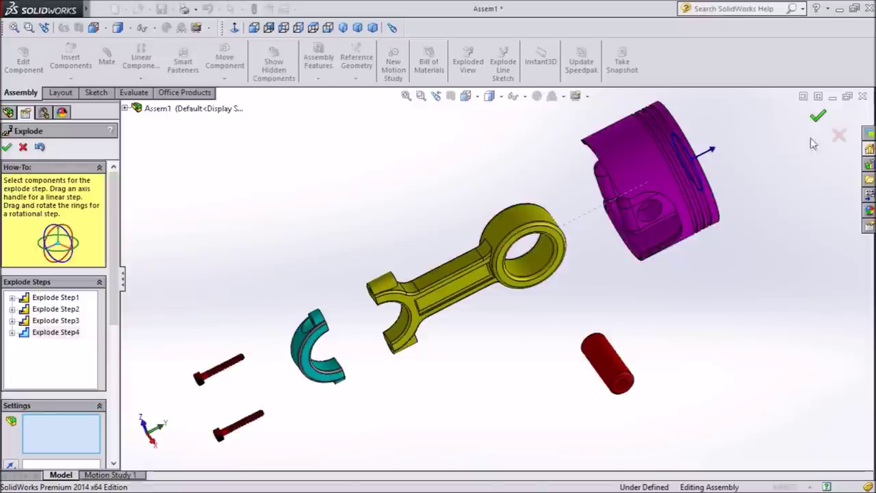
left_click(798, 199)
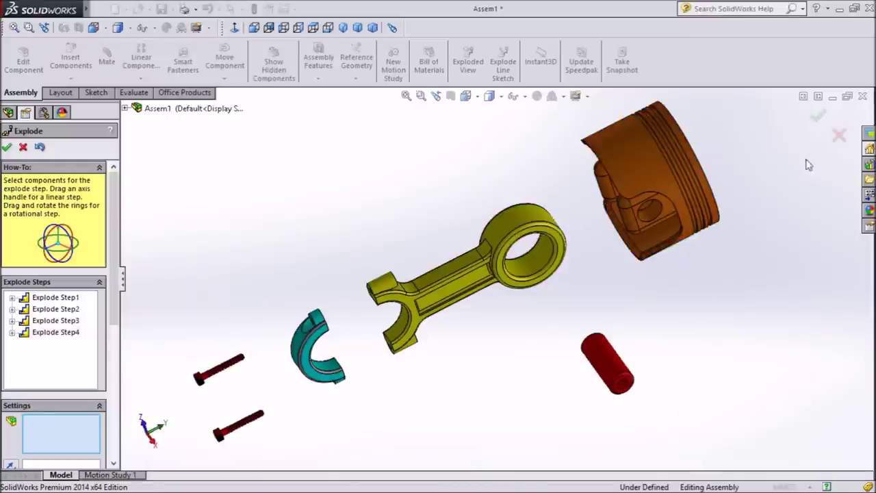
left_click(818, 118)
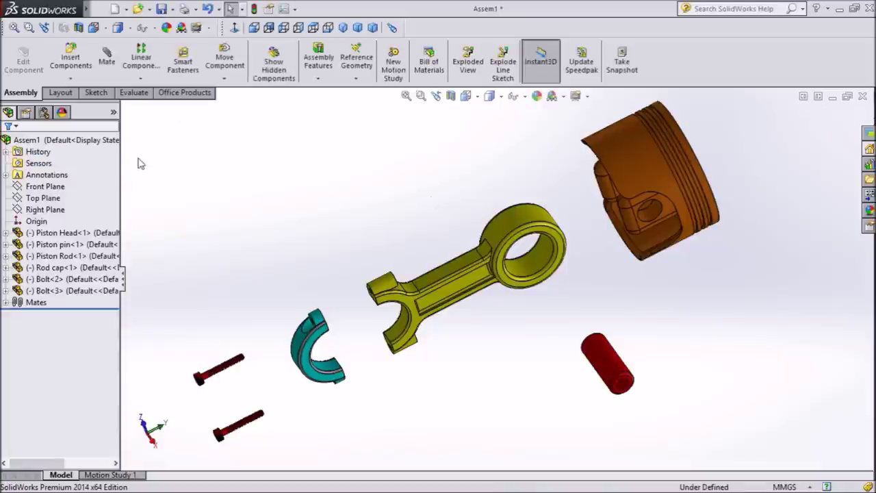
- Collapse the Assem1 exploded view, then replay the explosion with Animate explode
right_click(100, 144)
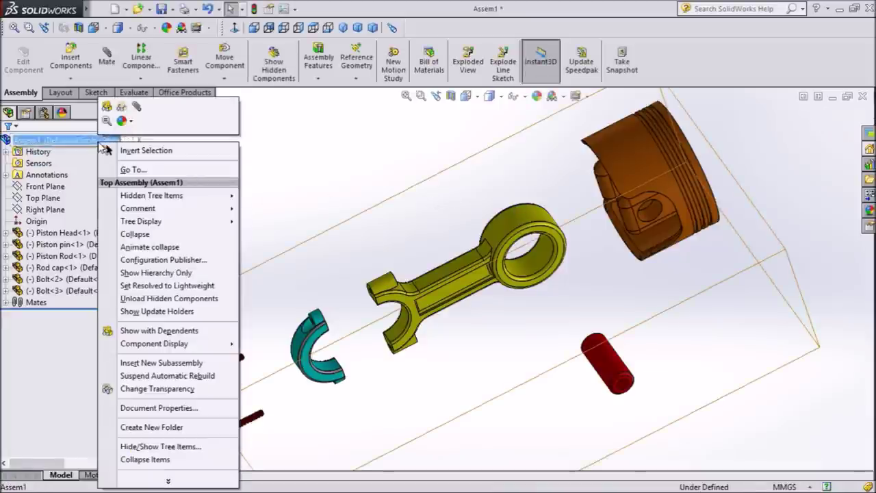
left_click(135, 234)
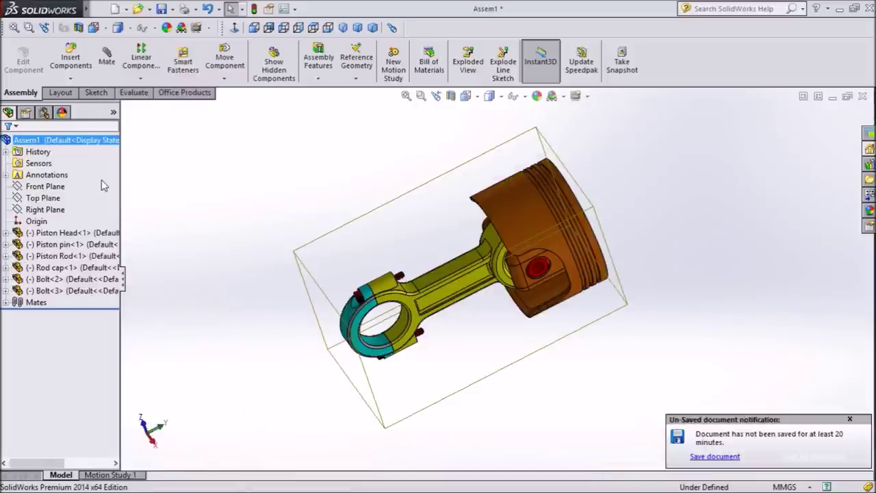
left_click(850, 420)
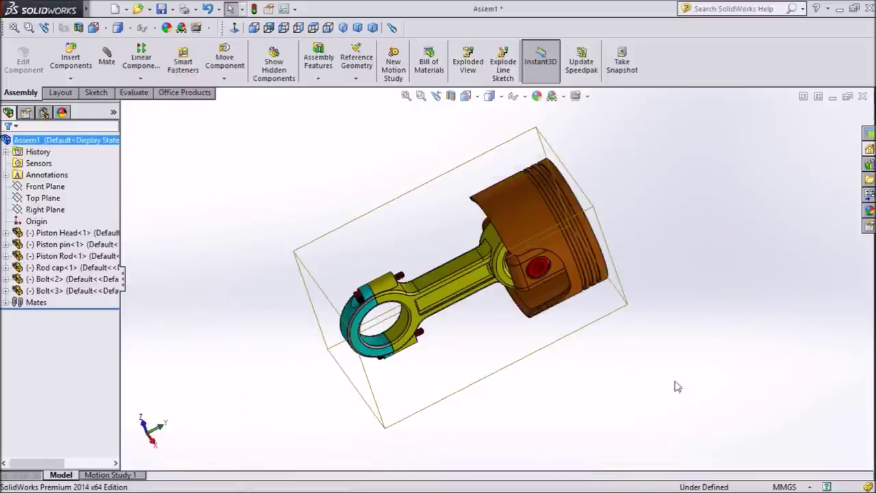
right_click(75, 141)
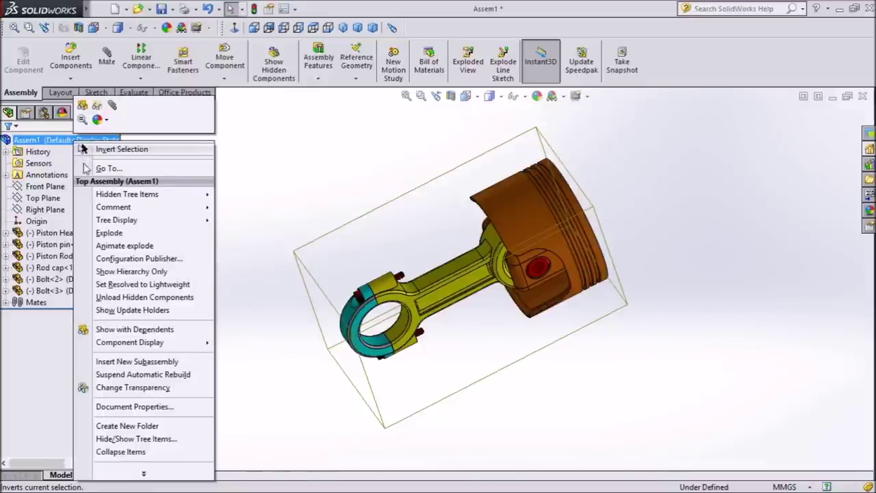
left_click(130, 253)
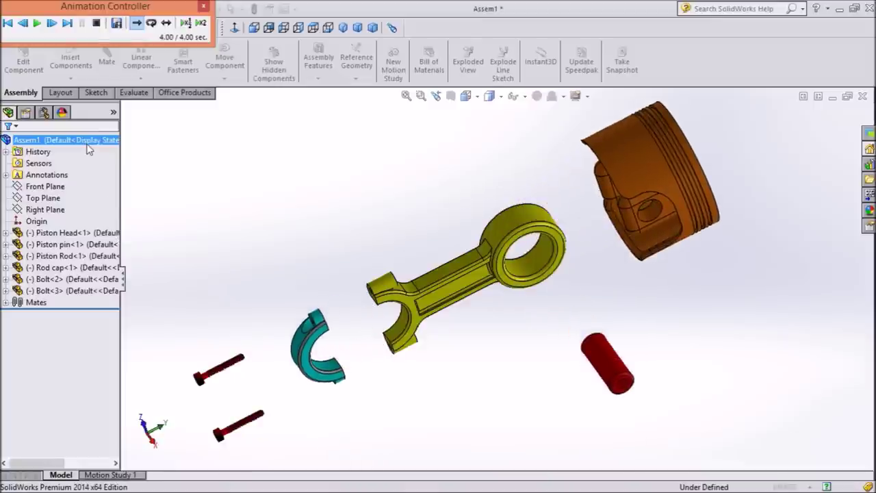
left_click(206, 7)
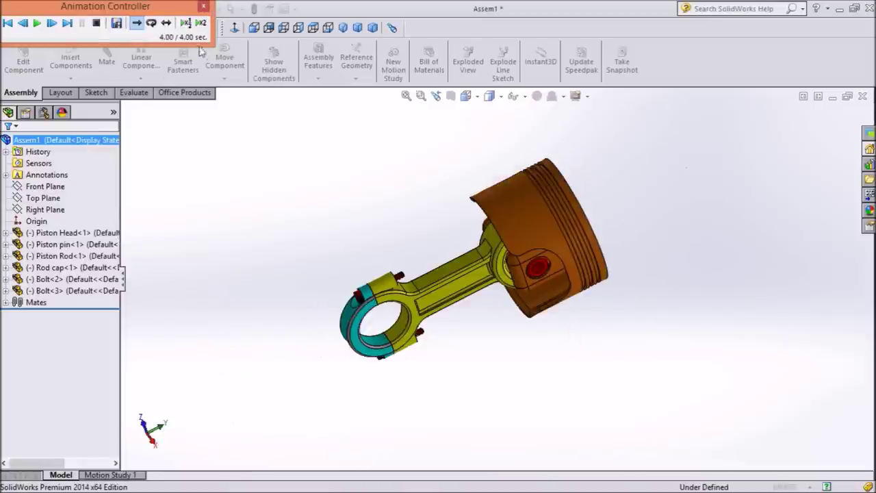
- Collapse Assem1 again so the piston is back in its assembled state
right_click(100, 144)
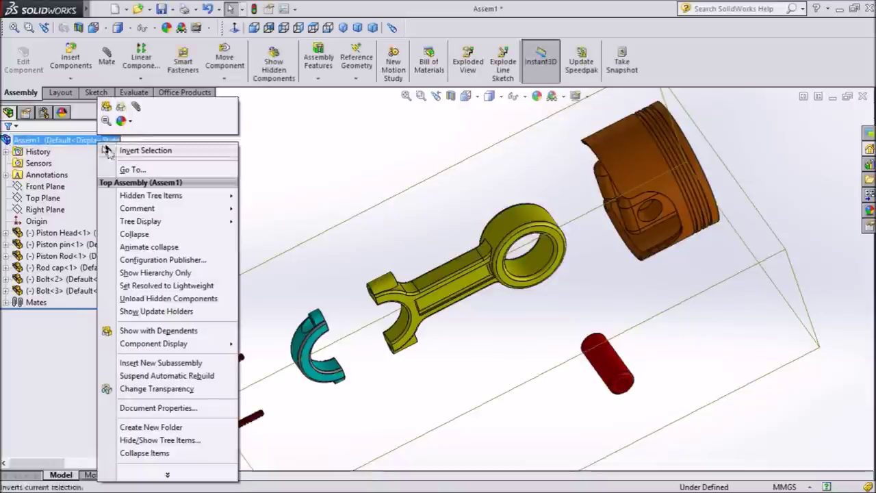
left_click(144, 237)
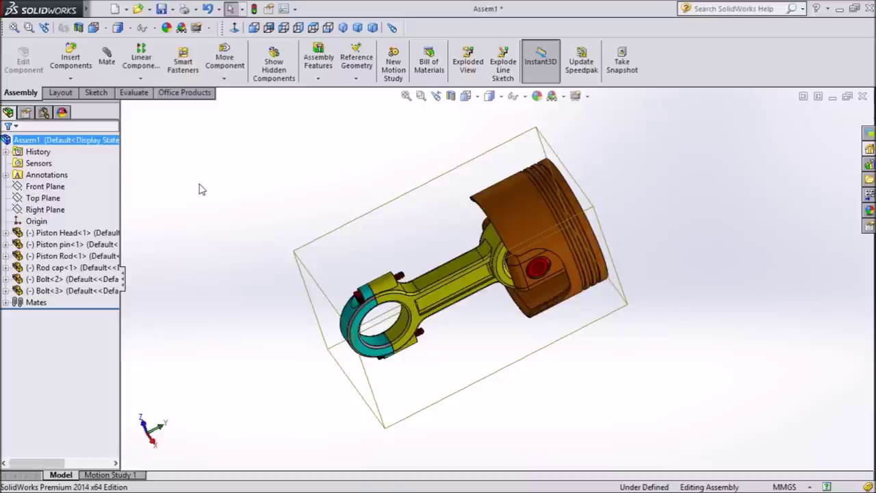
left_click(202, 189)
left_click(113, 475)
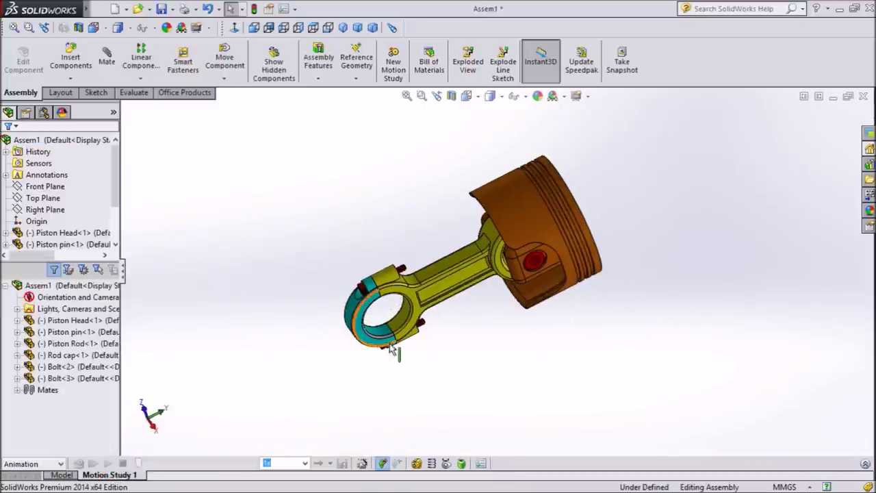
- Use the Animation Wizard to add an Explode animation, 10 seconds long, starting at 0 seconds
left_click(362, 463)
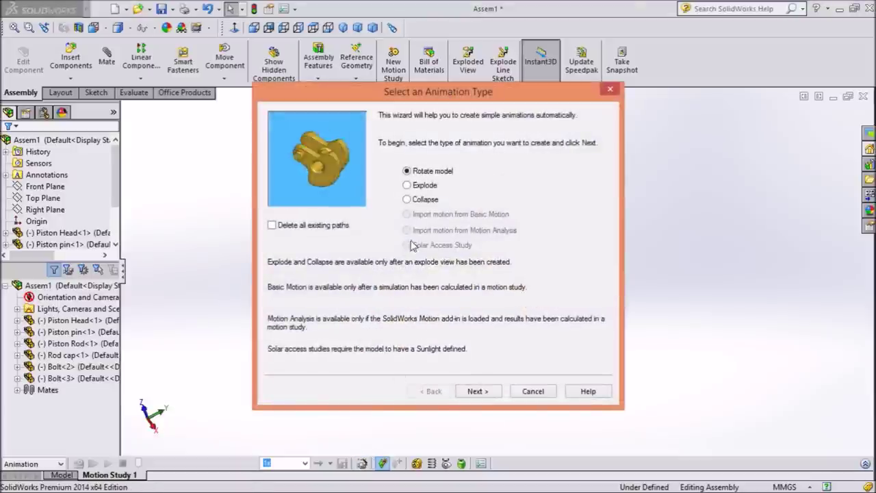
left_click(407, 185)
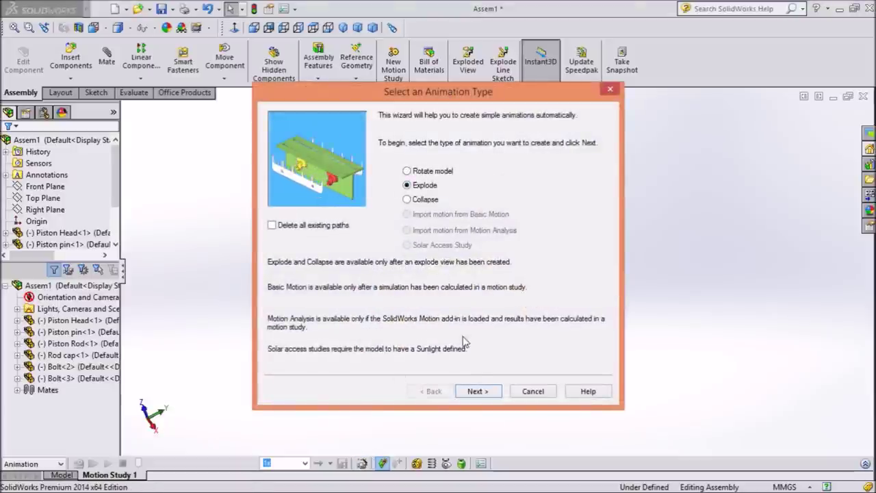
left_click(477, 391)
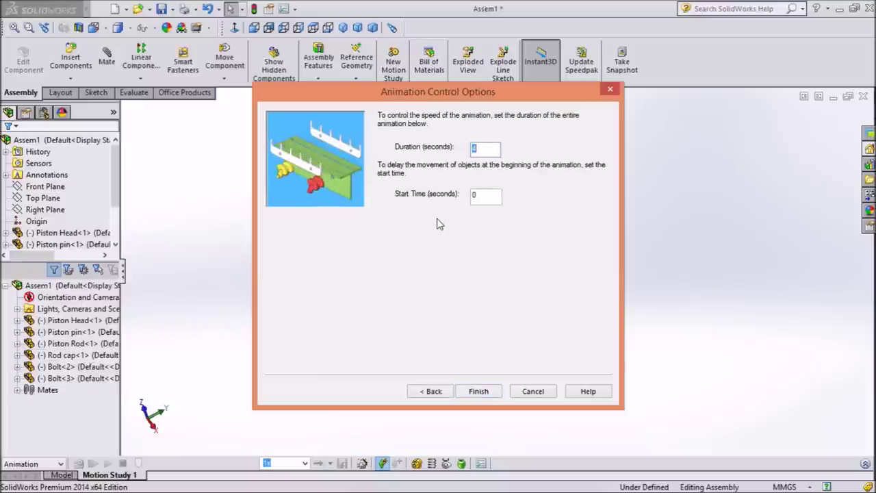
left_click(479, 391)
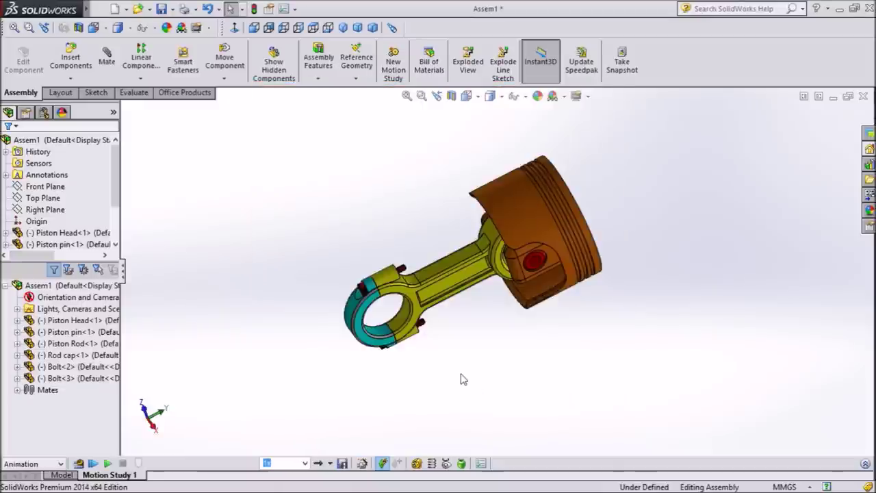
- Play the explode animation so the piston assembly ends up fully exploded
left_click(107, 464)
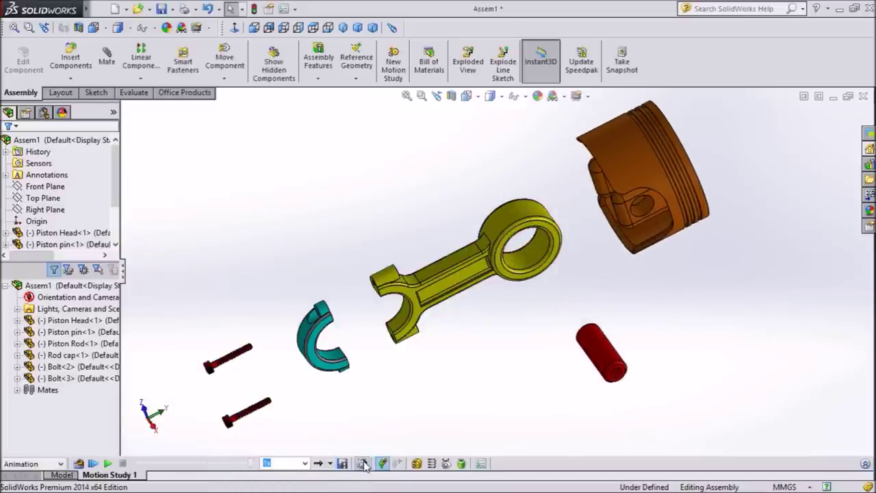
left_click(363, 464)
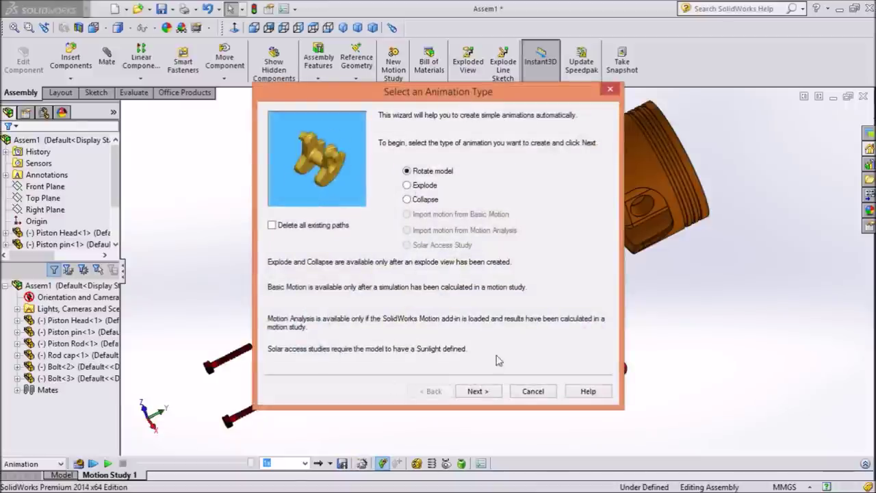
- Add a one-turn clockwise Y-axis rotation, 5 seconds from 10 seconds, and play it
left_click(477, 391)
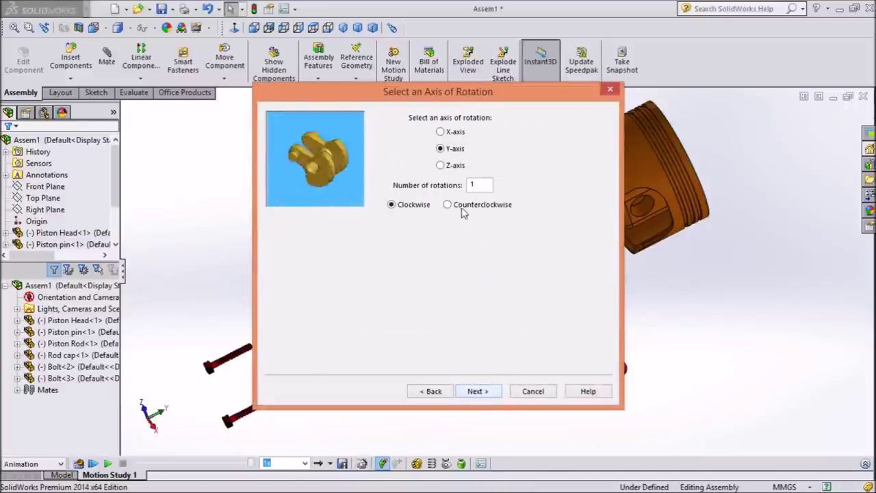
left_click(472, 394)
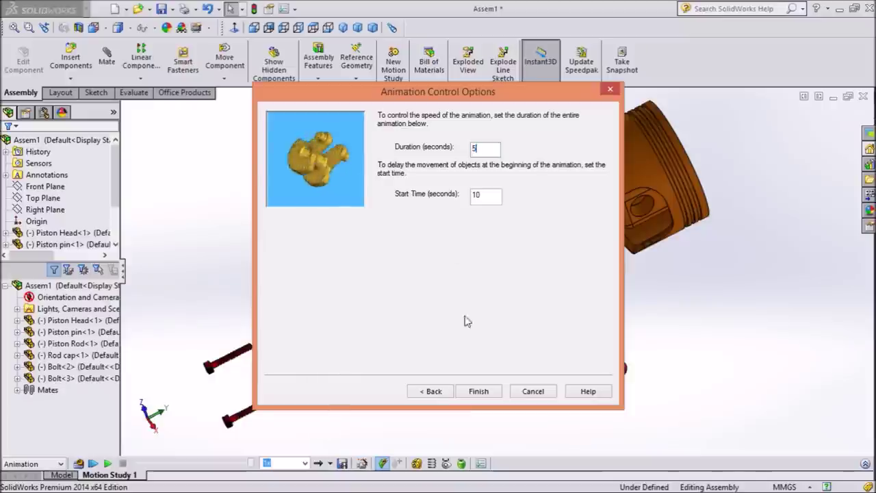
left_click(479, 398)
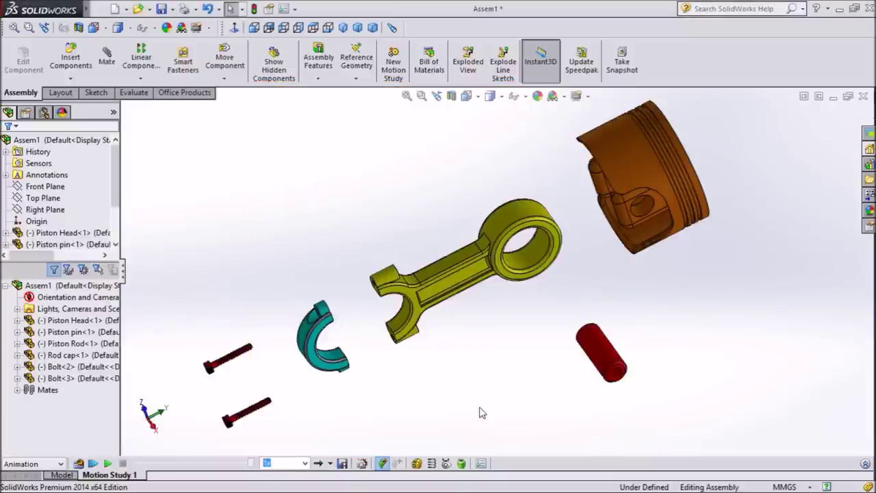
left_click(107, 463)
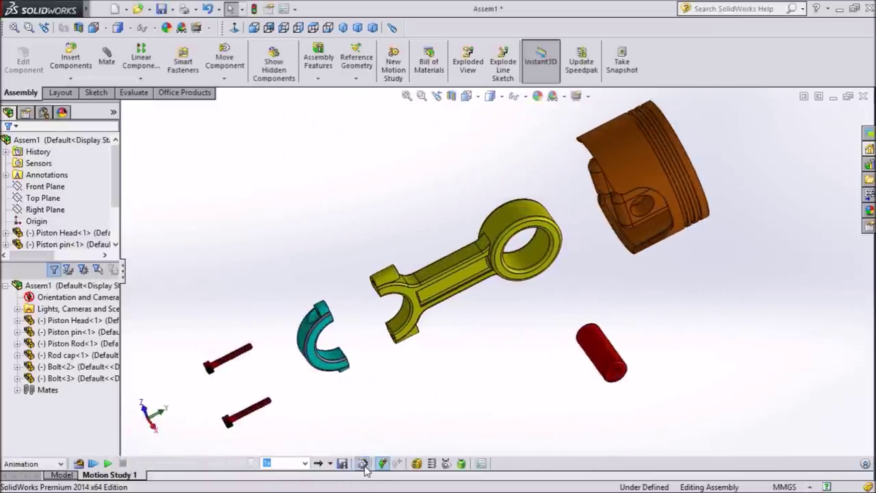
- Use the Animation Wizard to add a Collapse animation, 10 seconds long, starting at 15 seconds
left_click(363, 465)
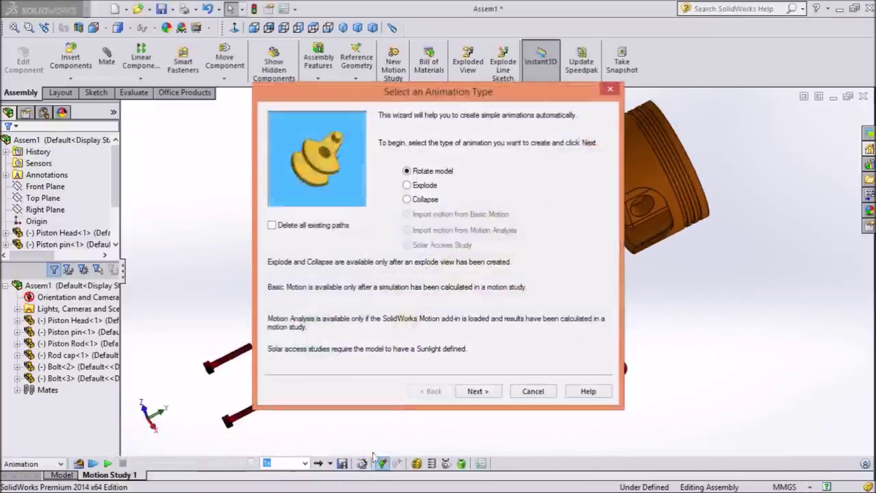
left_click(408, 199)
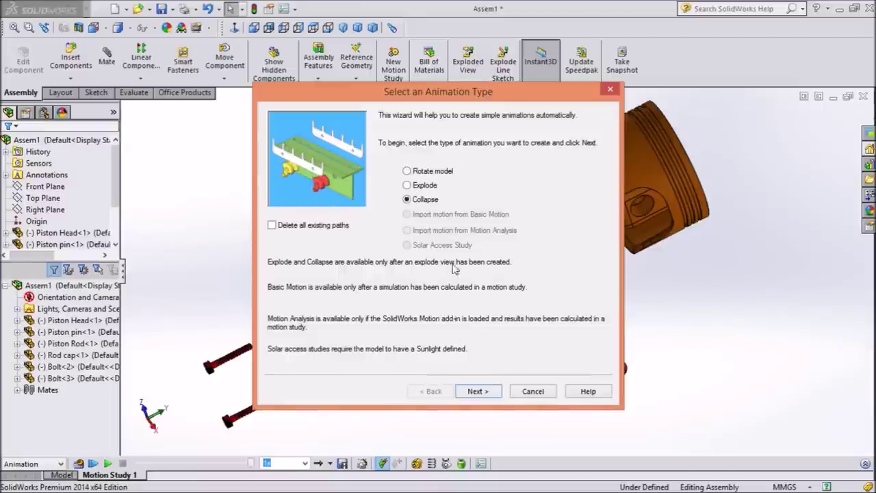
left_click(496, 393)
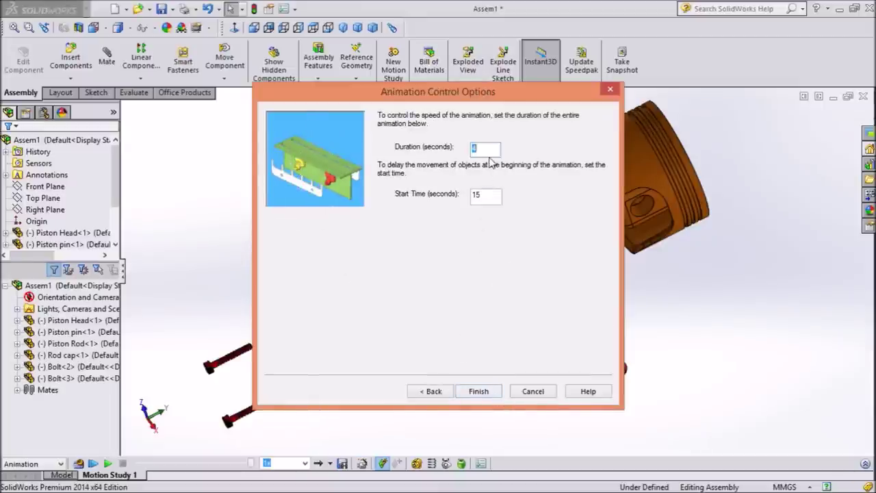
type("1")
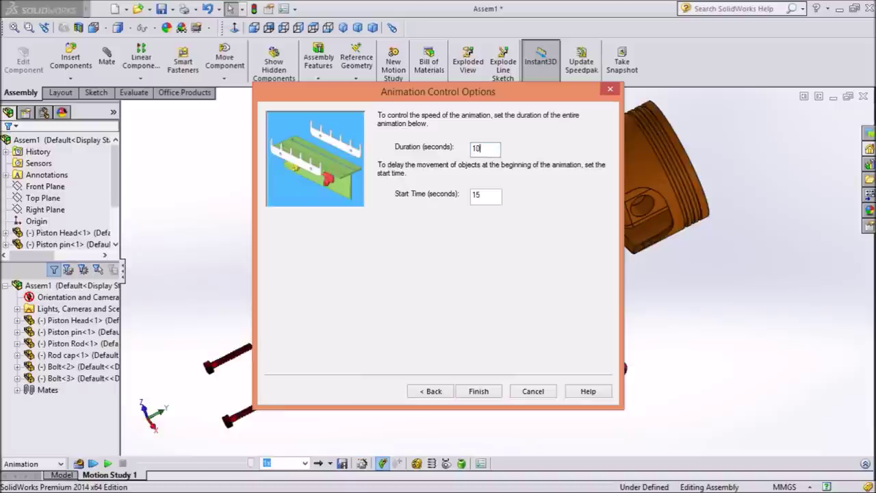
type("0")
left_click(478, 394)
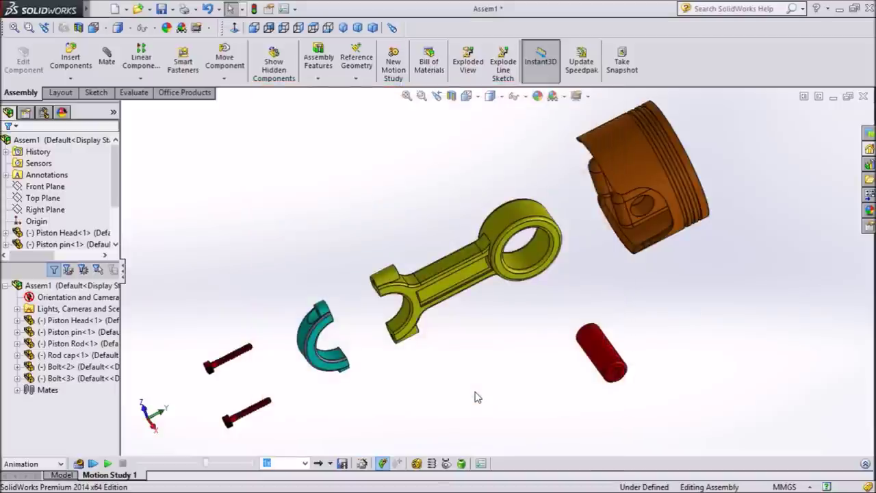
- Play the full motion study twice, watching the exploded parts rotate and reassemble
left_click(108, 464)
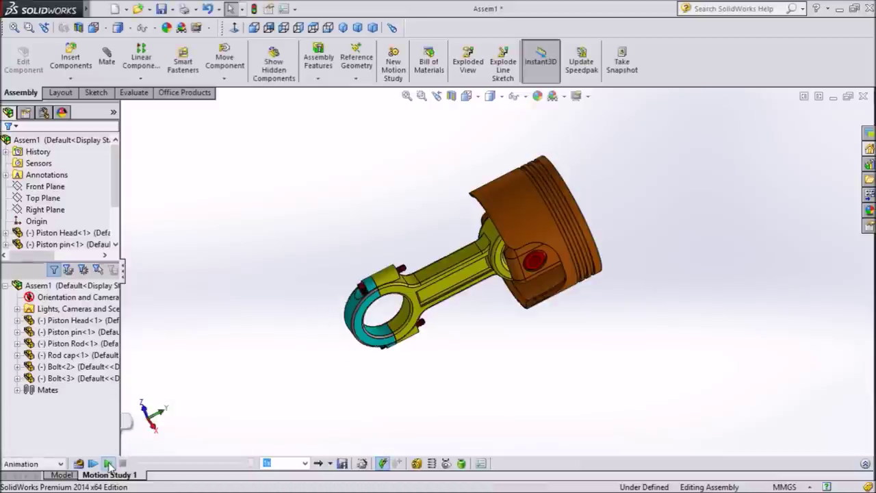
left_click(109, 464)
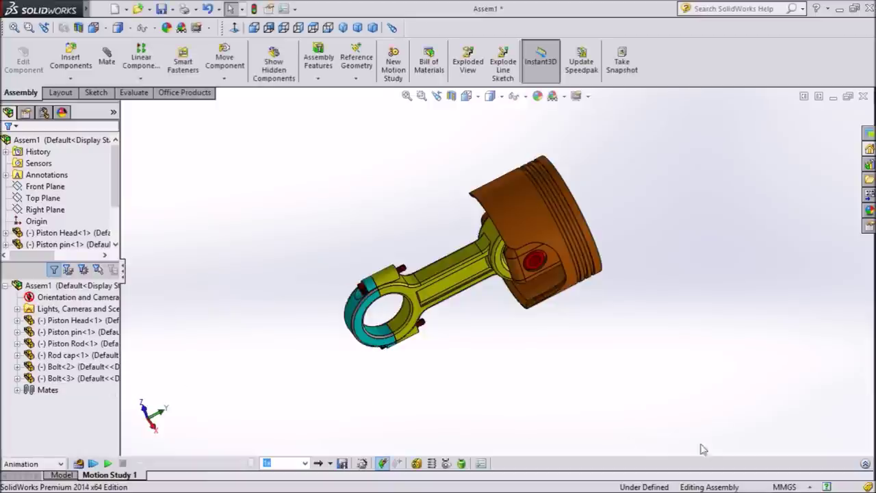
- Expand the MotionManager and review the Piston Head, rotation, Piston pin and Piston Rod keyframes
left_click(865, 463)
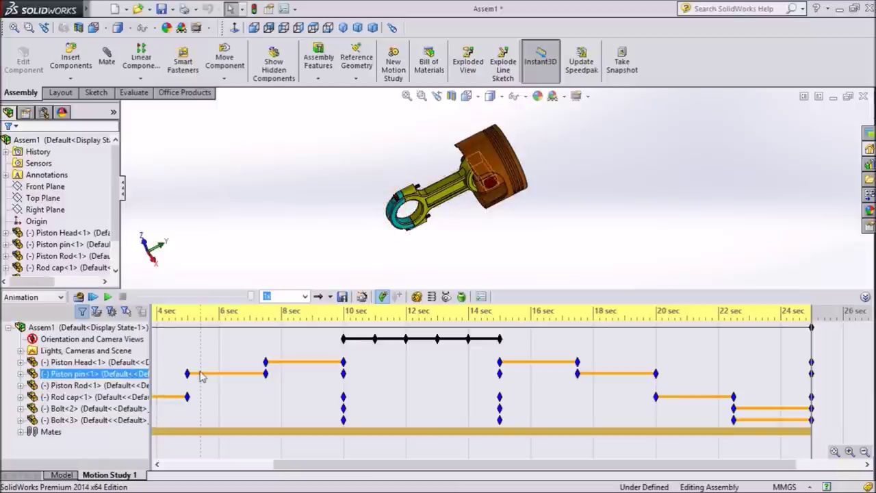
left_click(281, 368)
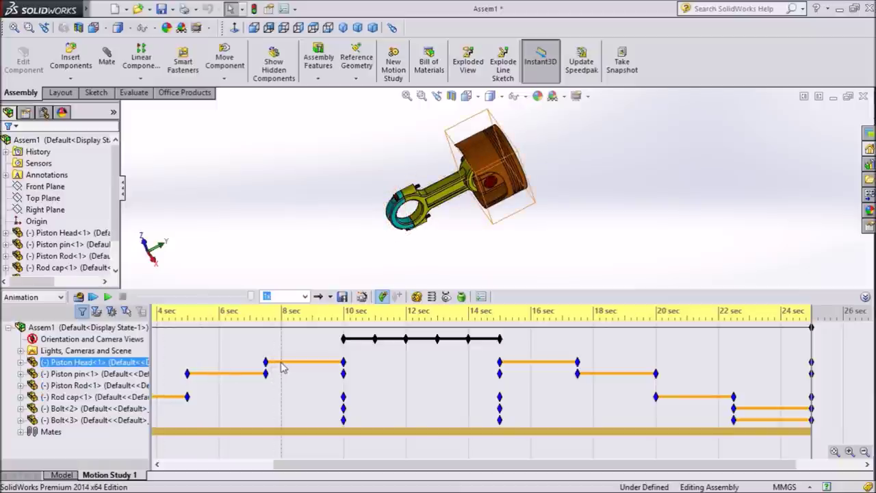
left_click(363, 343)
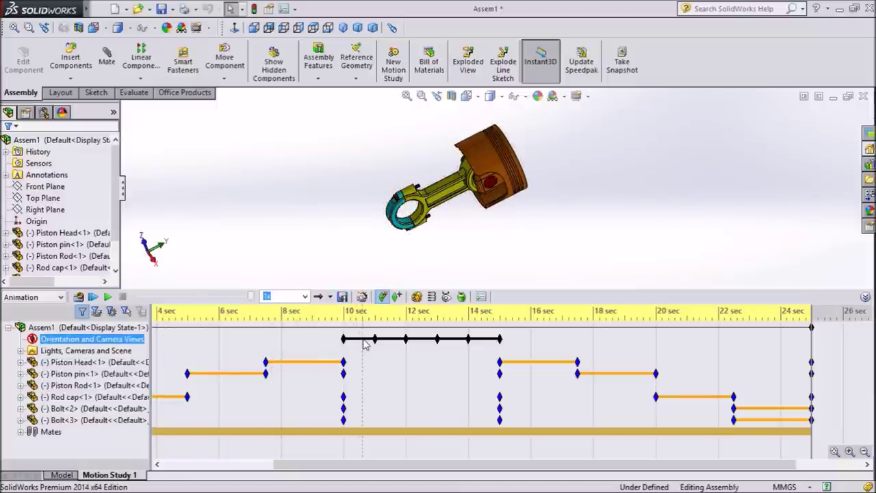
left_click(536, 366)
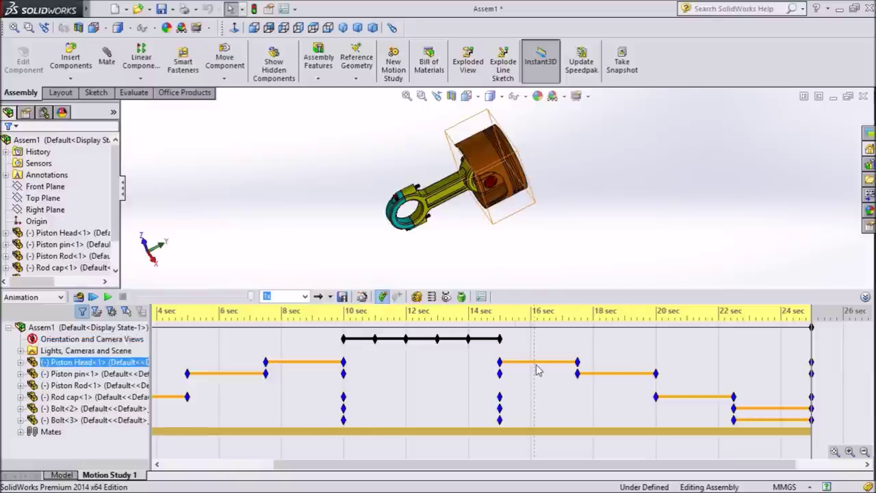
left_click(568, 374)
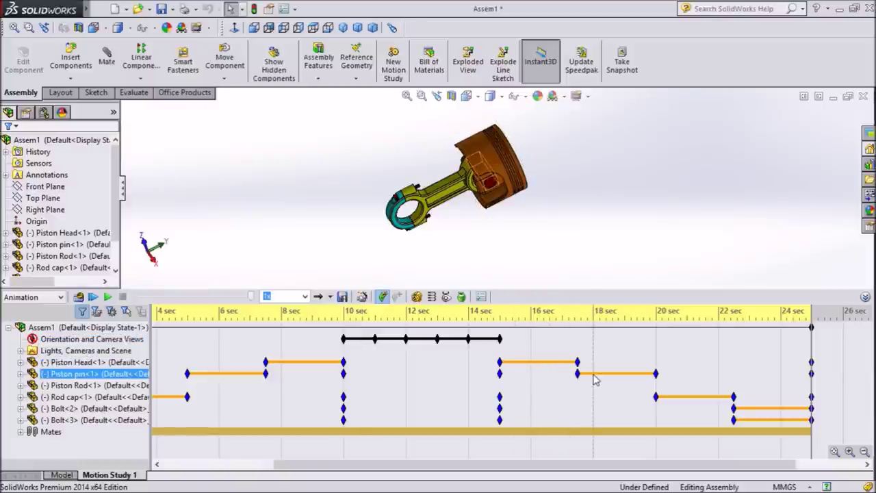
left_click(653, 385)
- Review the Rod cap, Bolt<2> and Bolt<3> keyframes, then select the Assem1 assembly
left_click(674, 397)
left_click(749, 409)
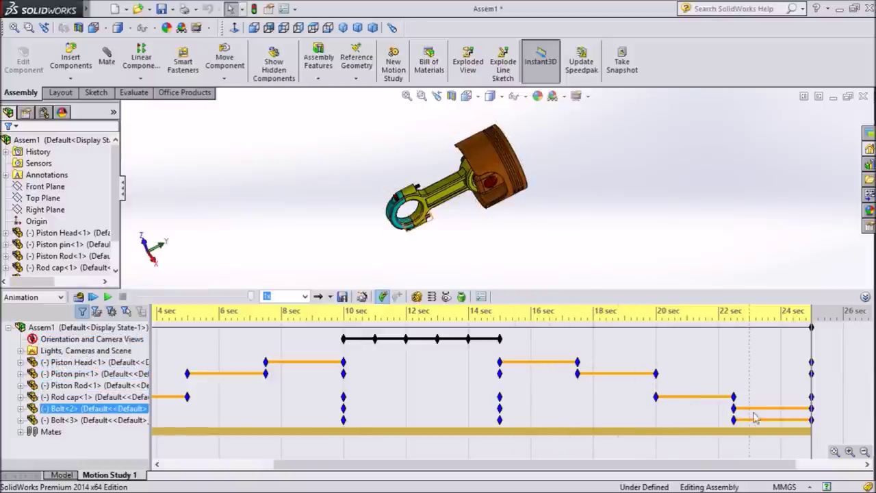
left_click(756, 419)
left_click(759, 409)
left_click(780, 396)
left_click(808, 339)
left_click(842, 327)
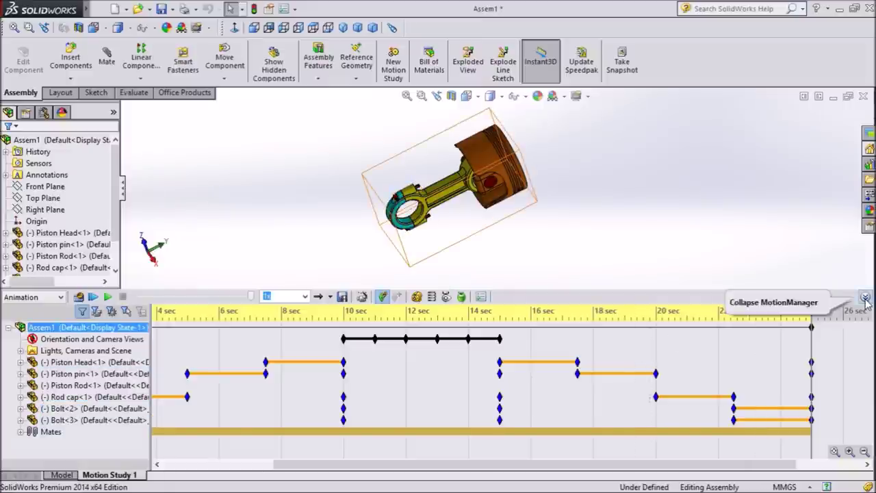
- Collapse the MotionManager timeline so the assembled piston fills the view
left_click(865, 298)
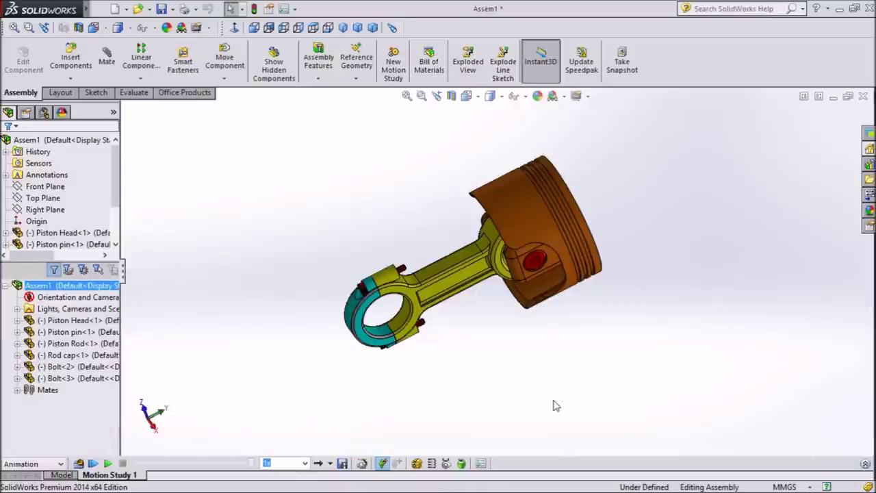